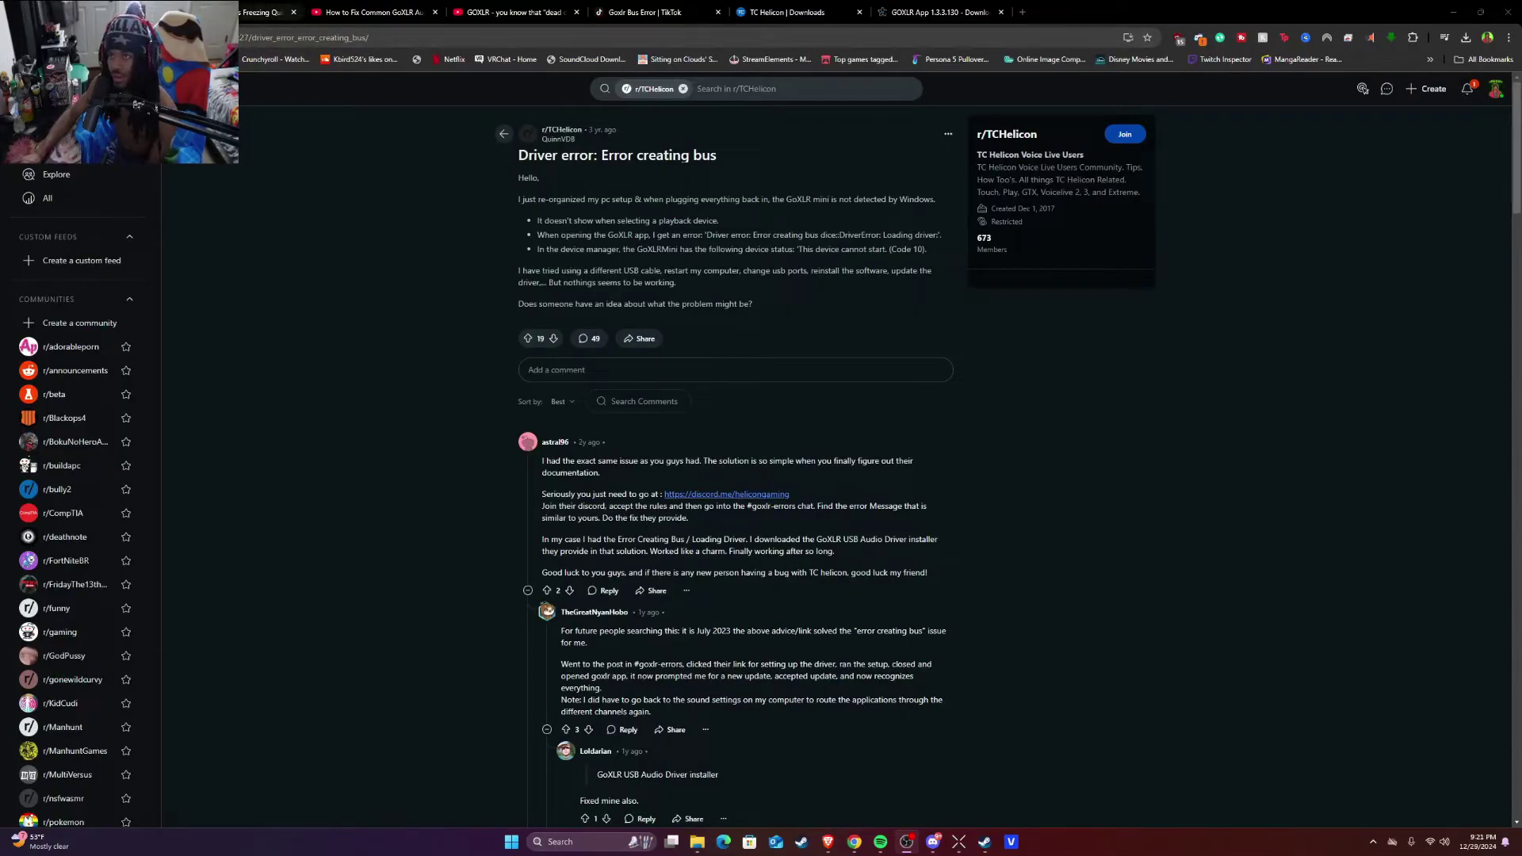
# - Watch the GoXLR freezing-fix and TikTok error clips, then view page two of TC Helicon downloads
pyautogui.click(225, 13)
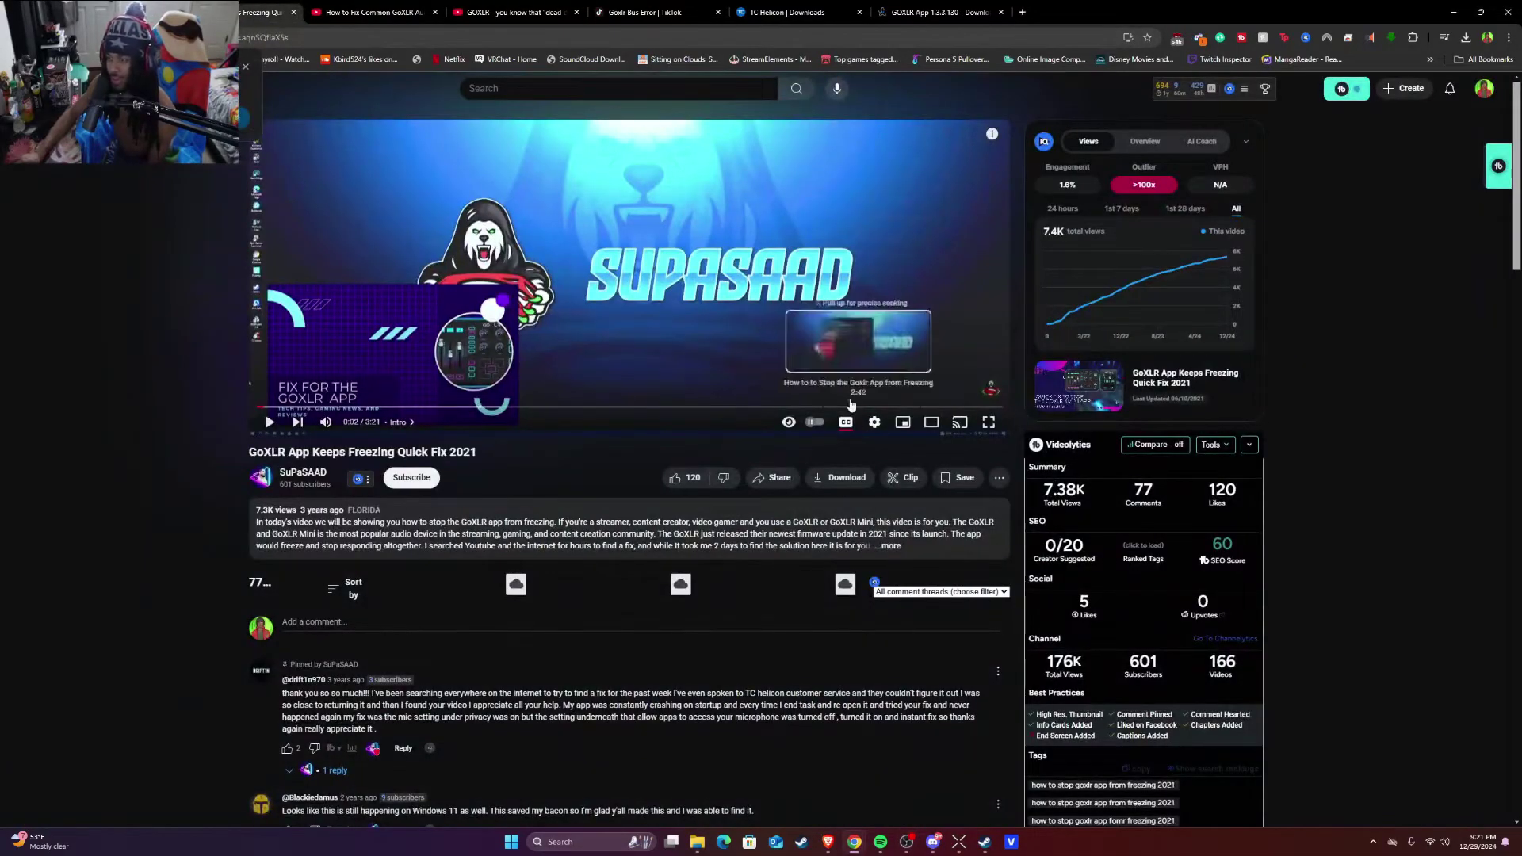
pyautogui.click(374, 12)
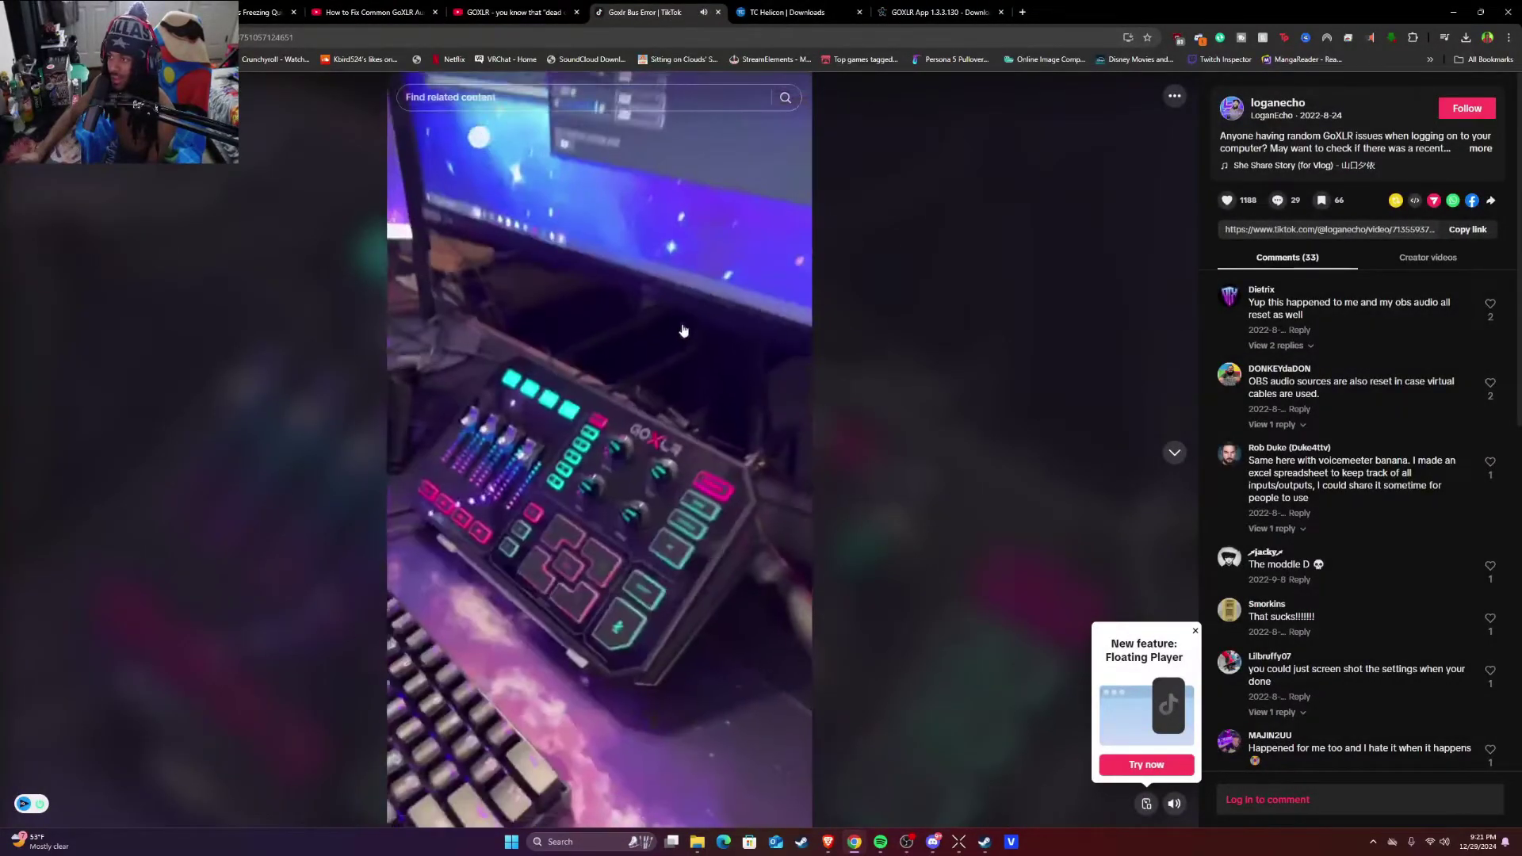
pyautogui.click(684, 329)
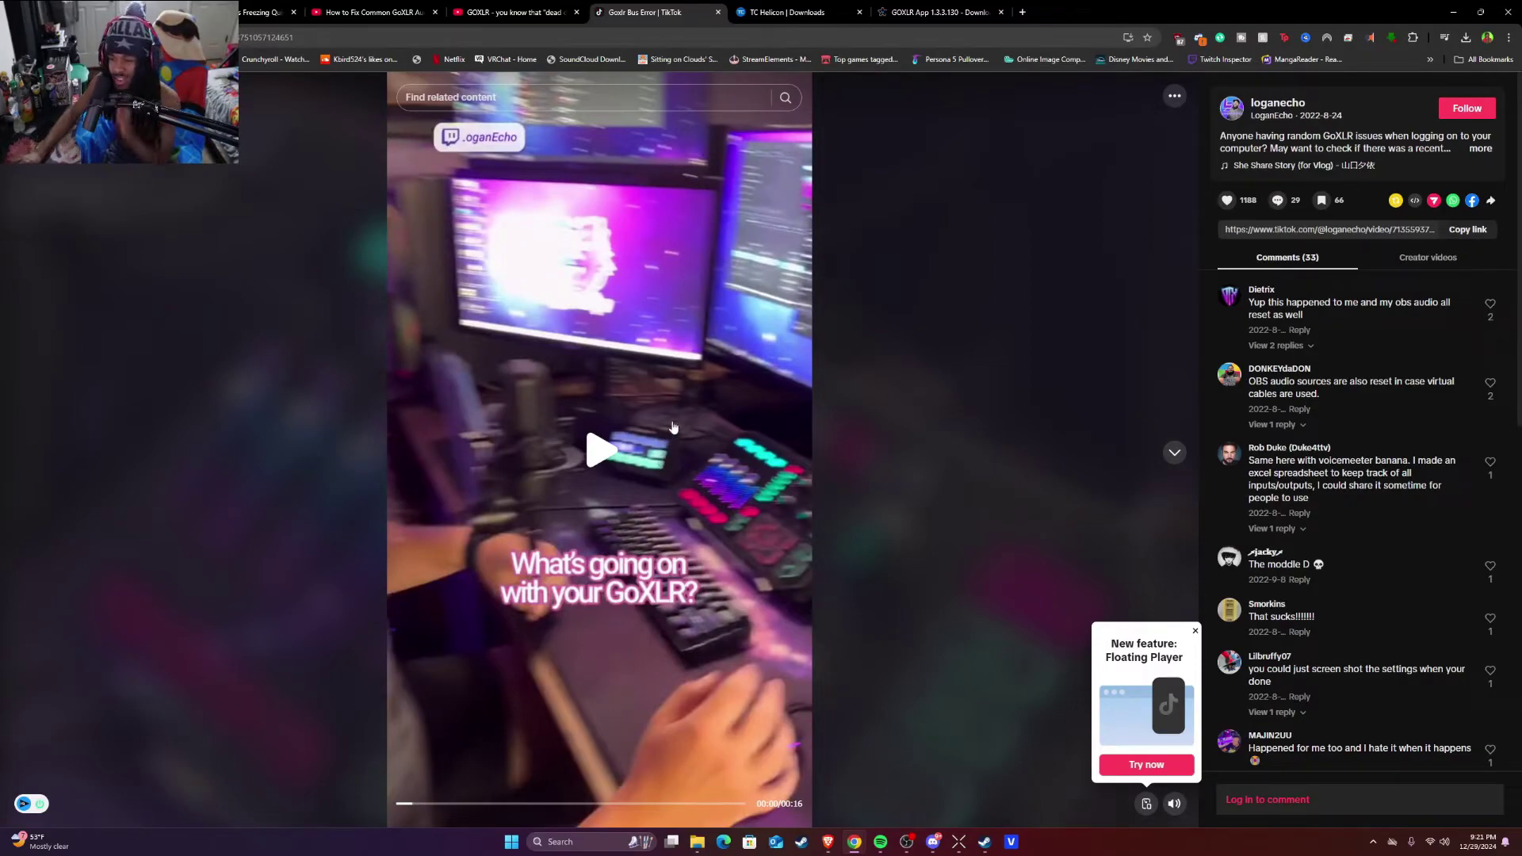
pyautogui.click(787, 12)
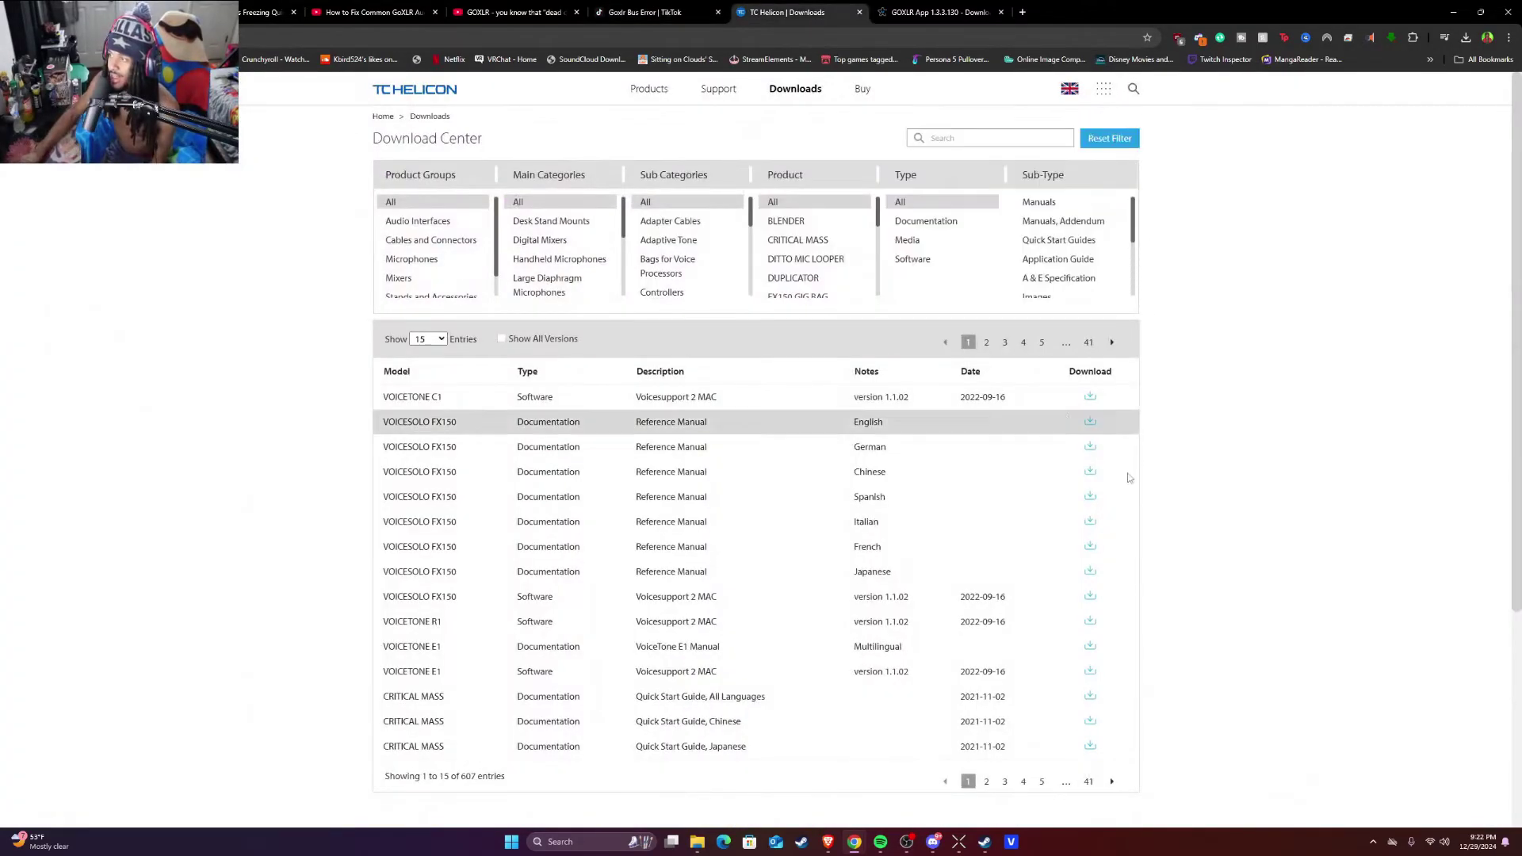
pyautogui.click(985, 782)
# - Review the GoXLR App 1.3.3.130 page, then bring up the GoXLR Utility GitHub releases
pyautogui.click(929, 12)
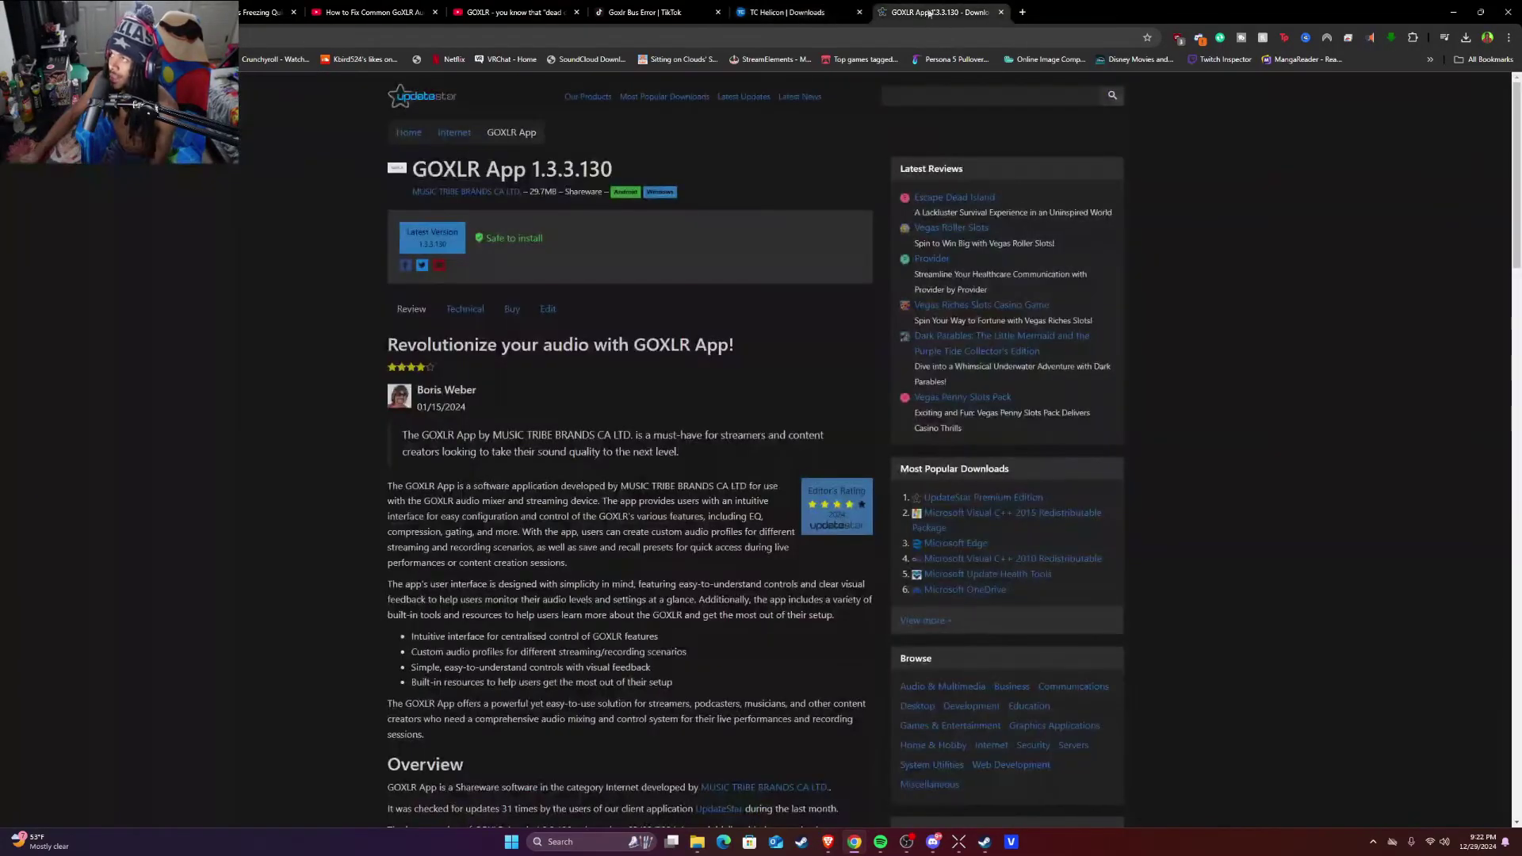
pyautogui.click(1480, 11)
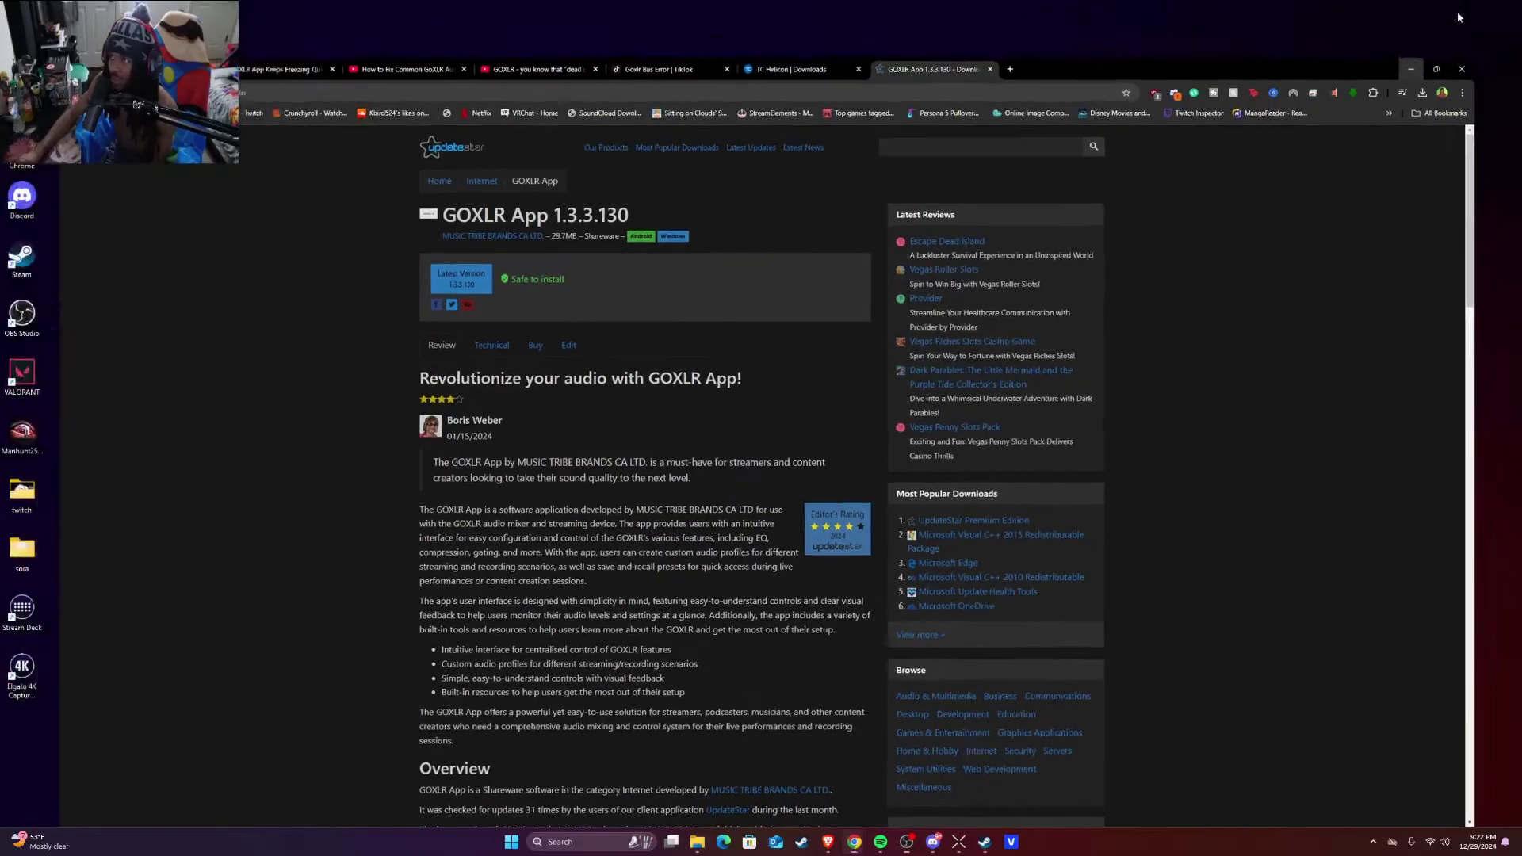
pyautogui.click(1410, 68)
pyautogui.moveTo(854, 842)
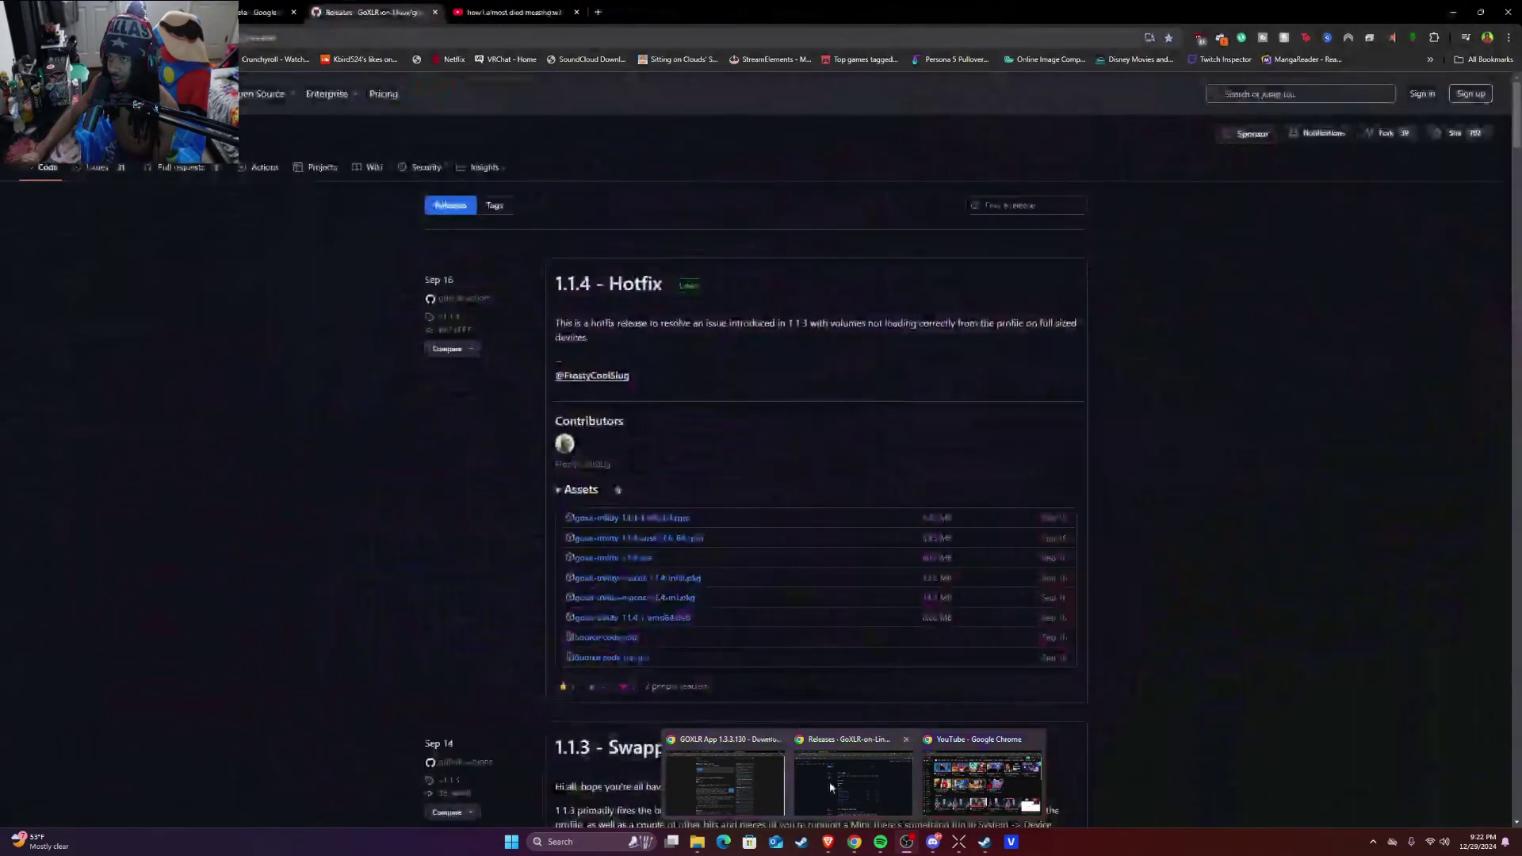
pyautogui.click(829, 782)
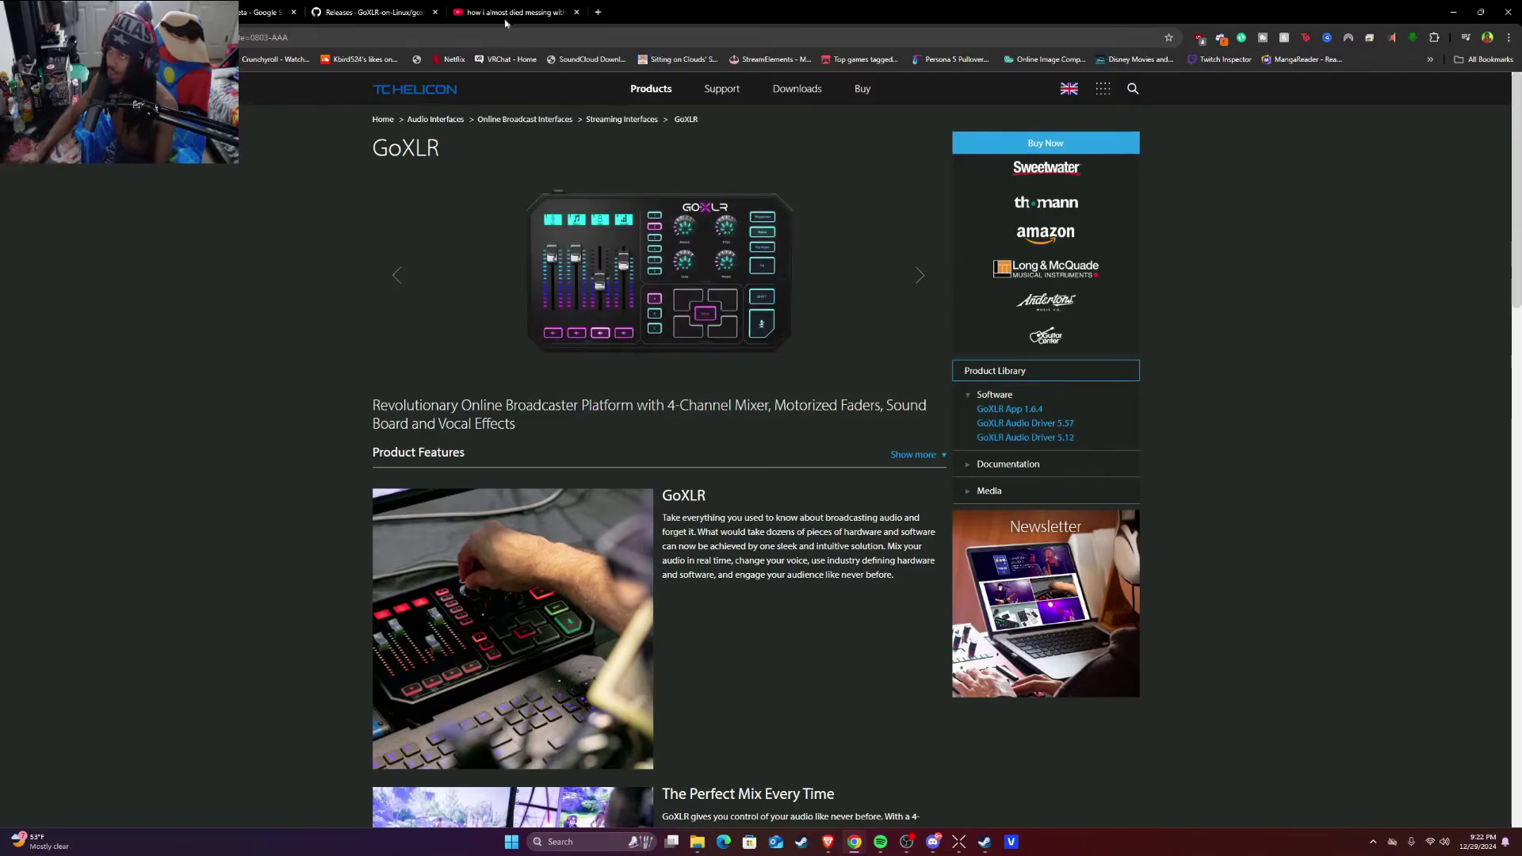
pyautogui.click(374, 13)
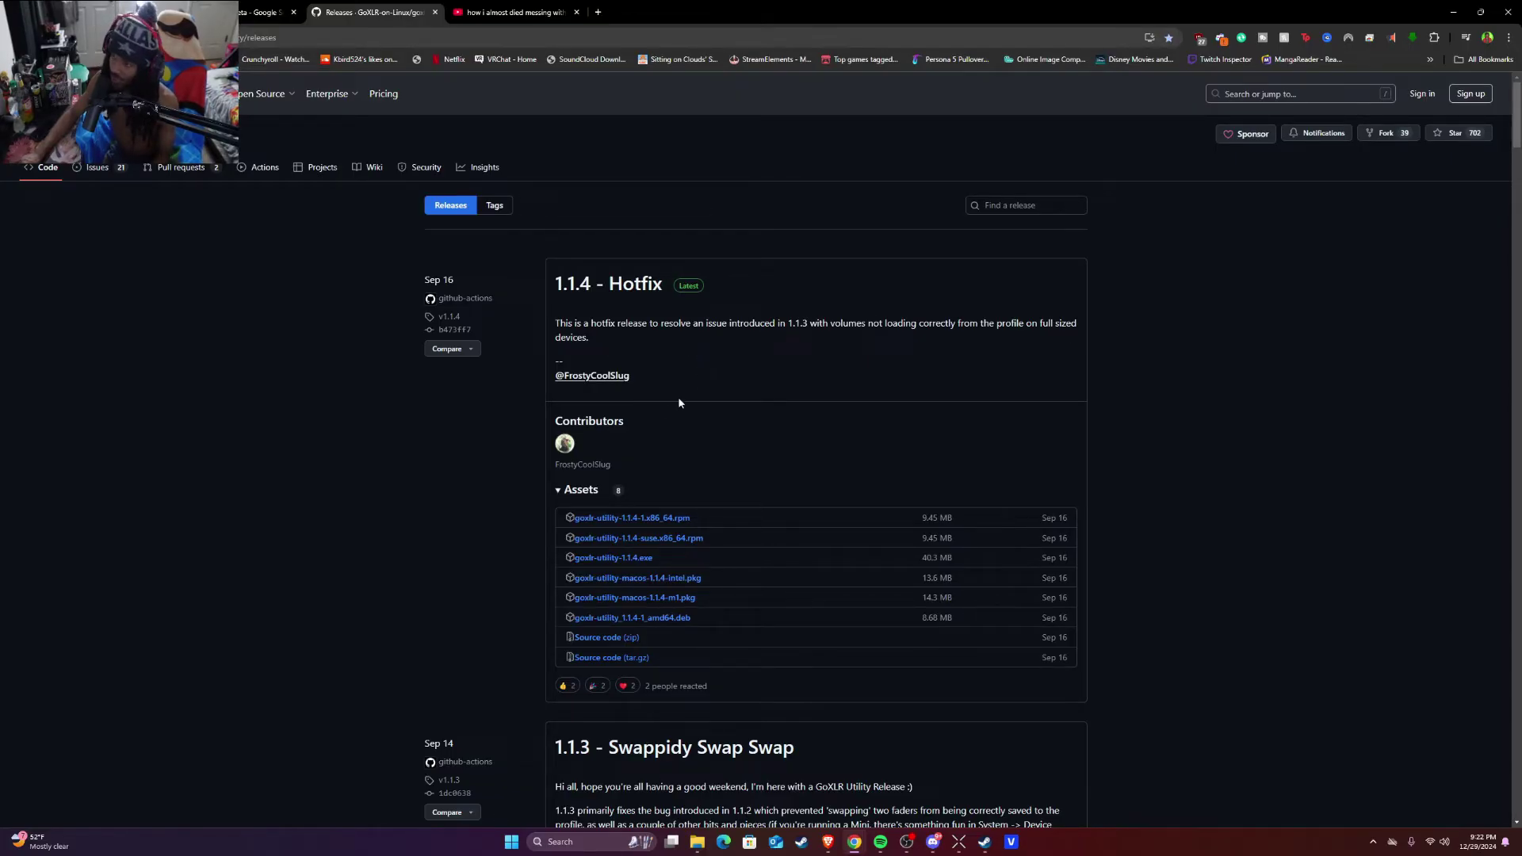
# - Download goxlr-utility-1.1.4.exe from the 1.1.4 - Hotfix assets
pyautogui.click(612, 559)
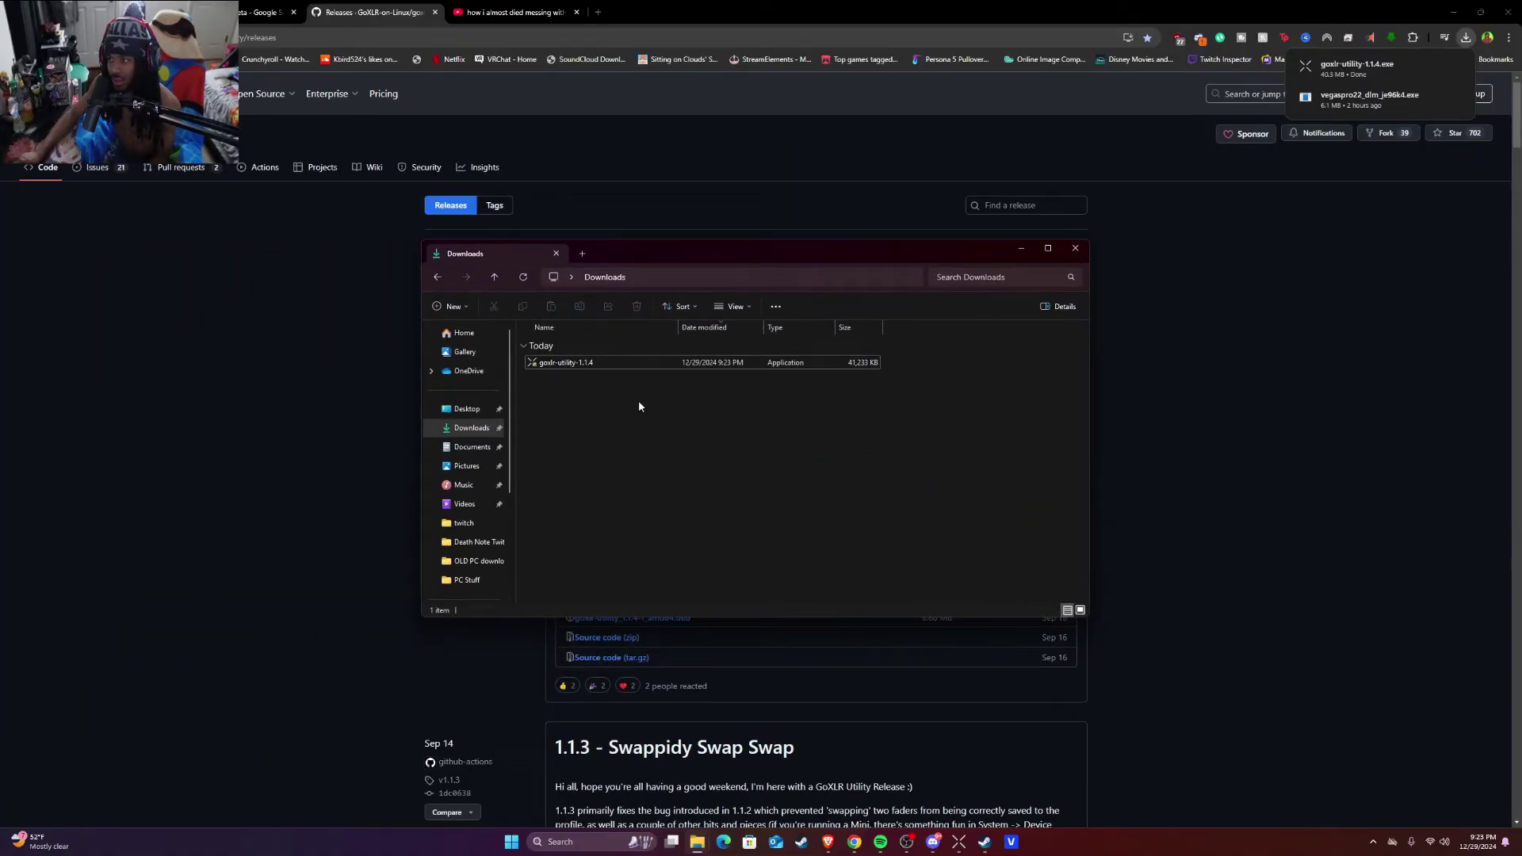
# - Minimize the Downloads folder and launch GoXLR Utility from the taskbar
pyautogui.click(1021, 250)
pyautogui.click(968, 844)
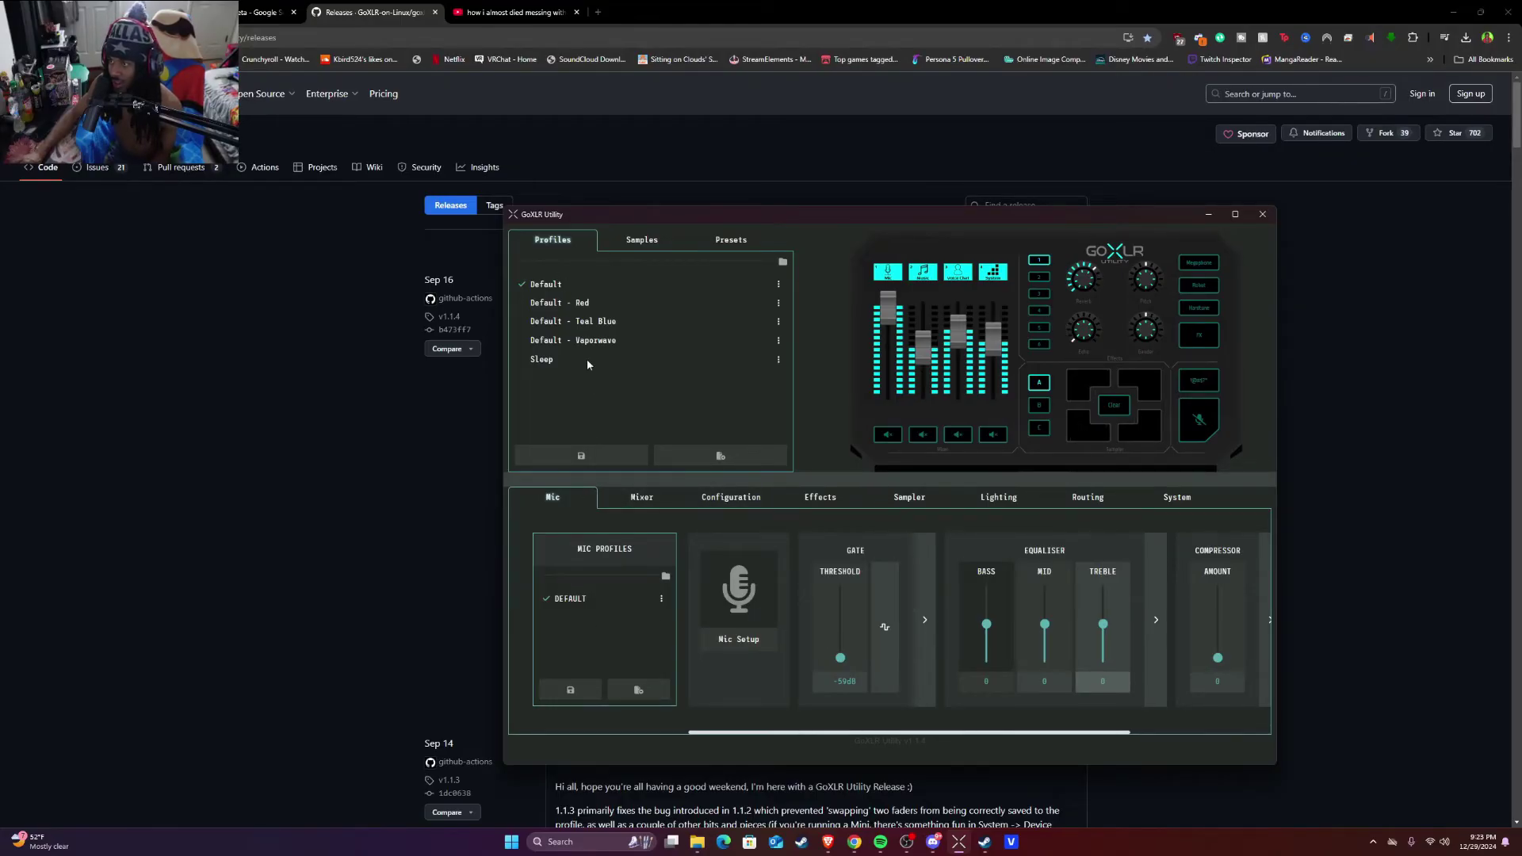
# - Browse the Samples and Presets panels, then return to the Profiles list
pyautogui.click(644, 244)
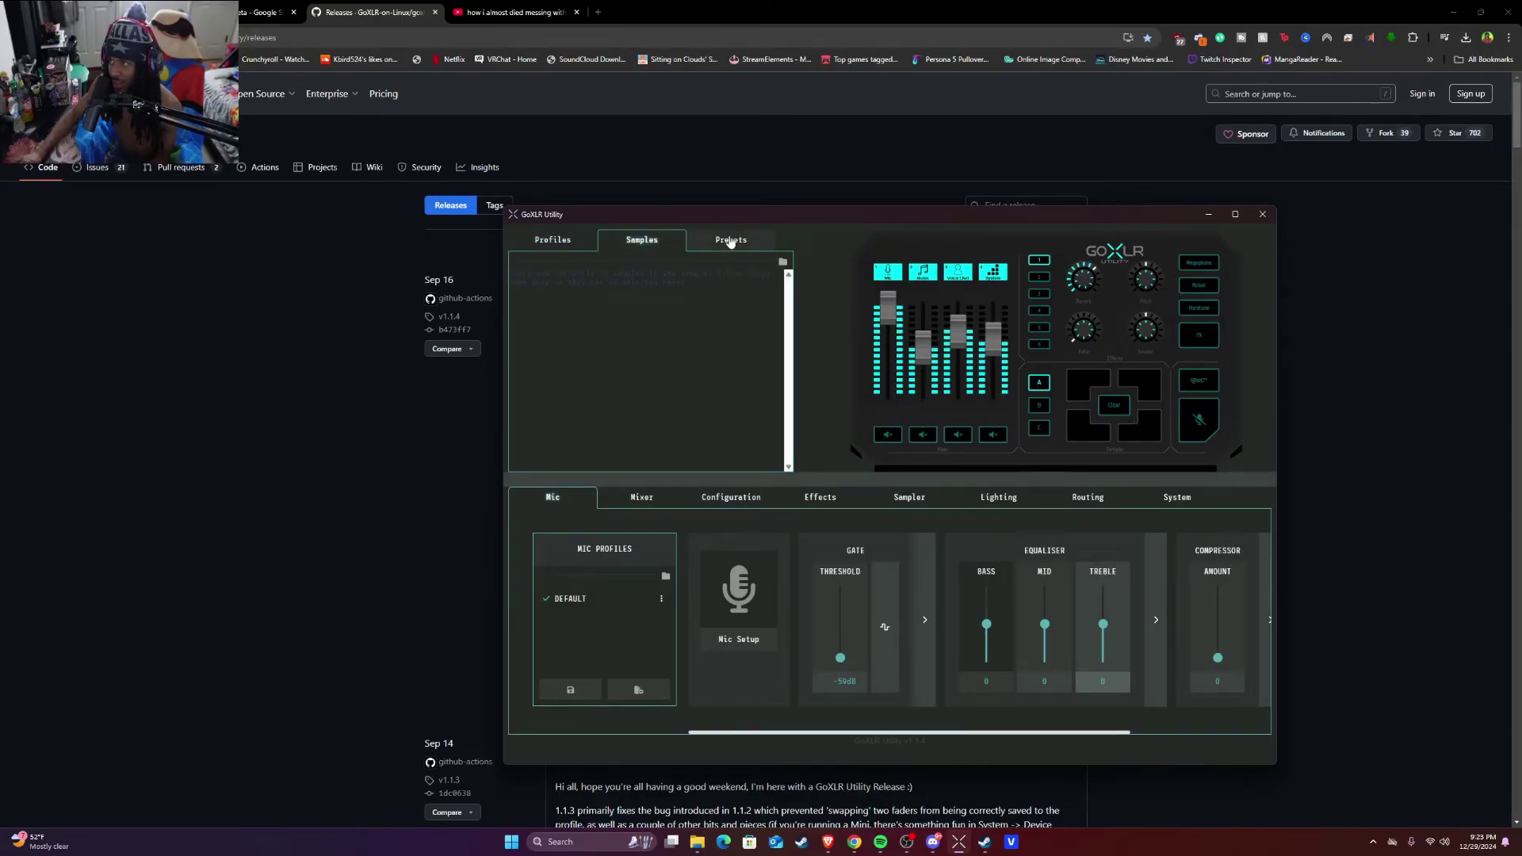
pyautogui.click(728, 241)
pyautogui.click(552, 239)
# - Review the Mixer, Configuration, Effects, Sampler and Lighting tabs
pyautogui.click(647, 505)
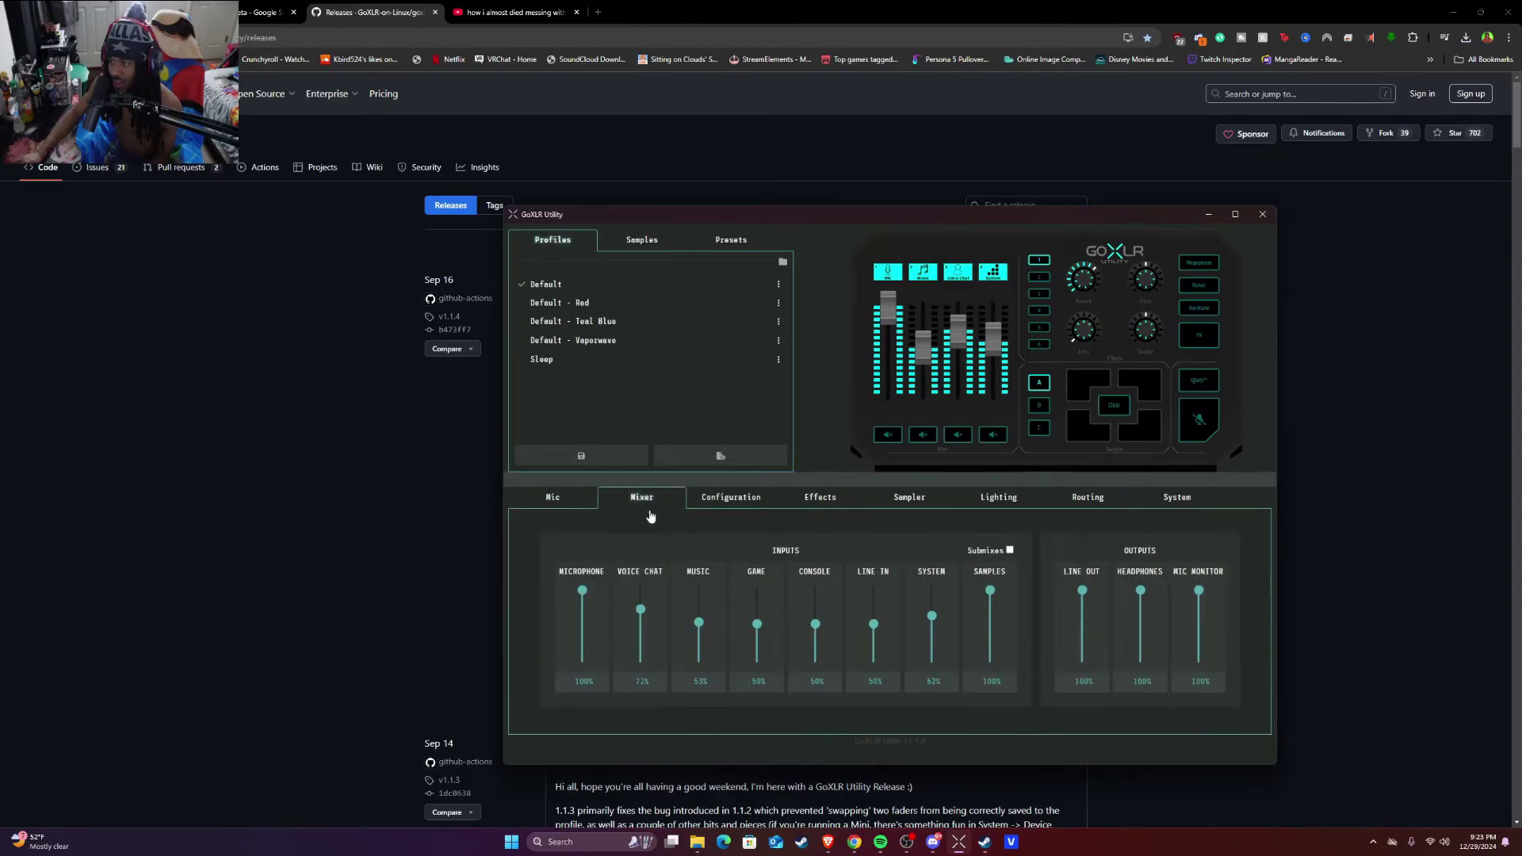
pyautogui.click(737, 505)
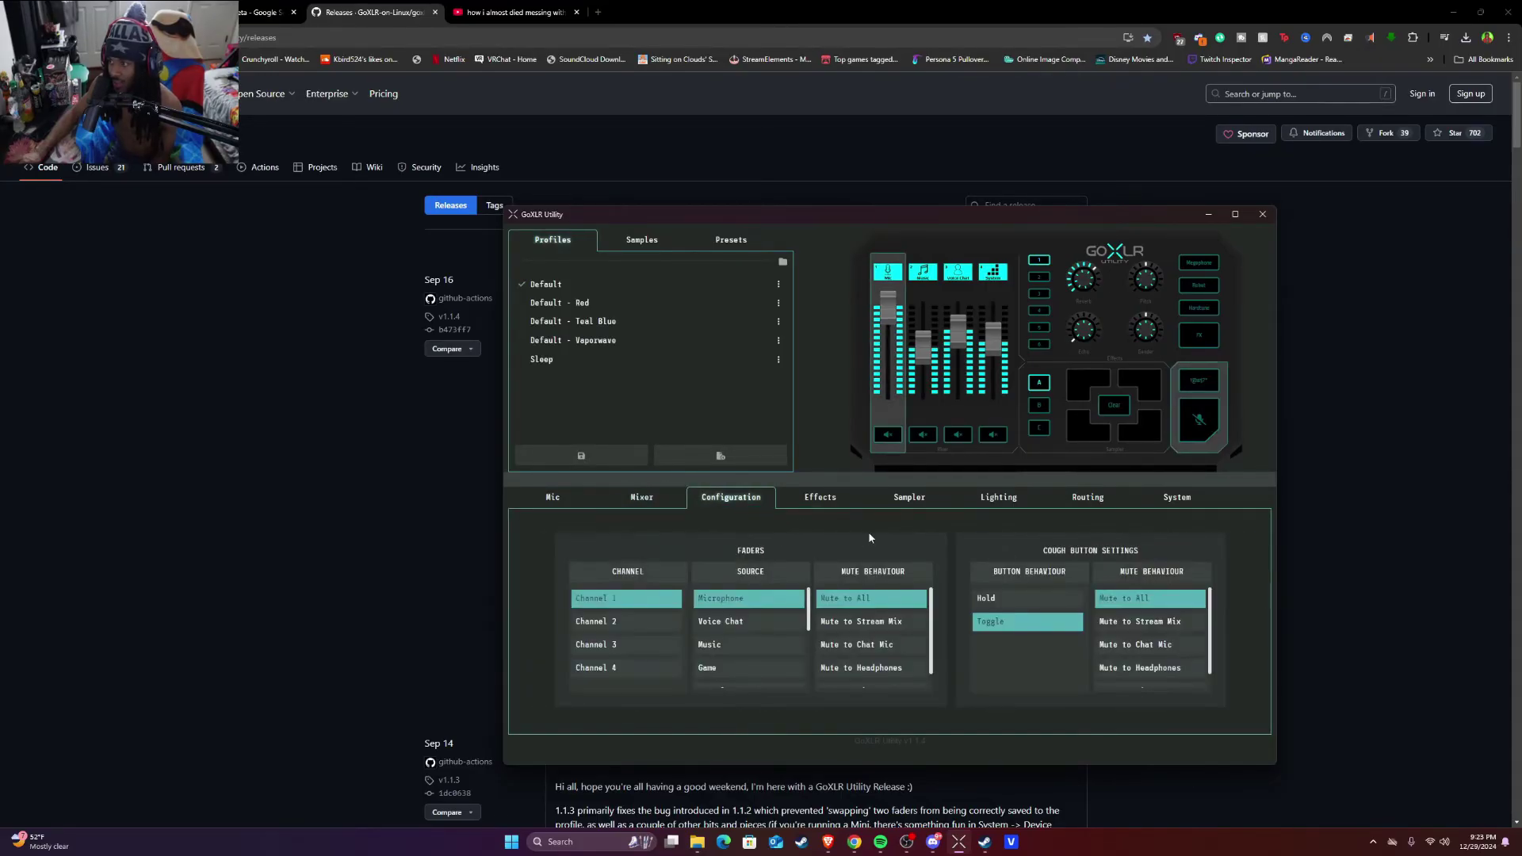
pyautogui.click(820, 500)
pyautogui.click(909, 501)
pyautogui.click(998, 501)
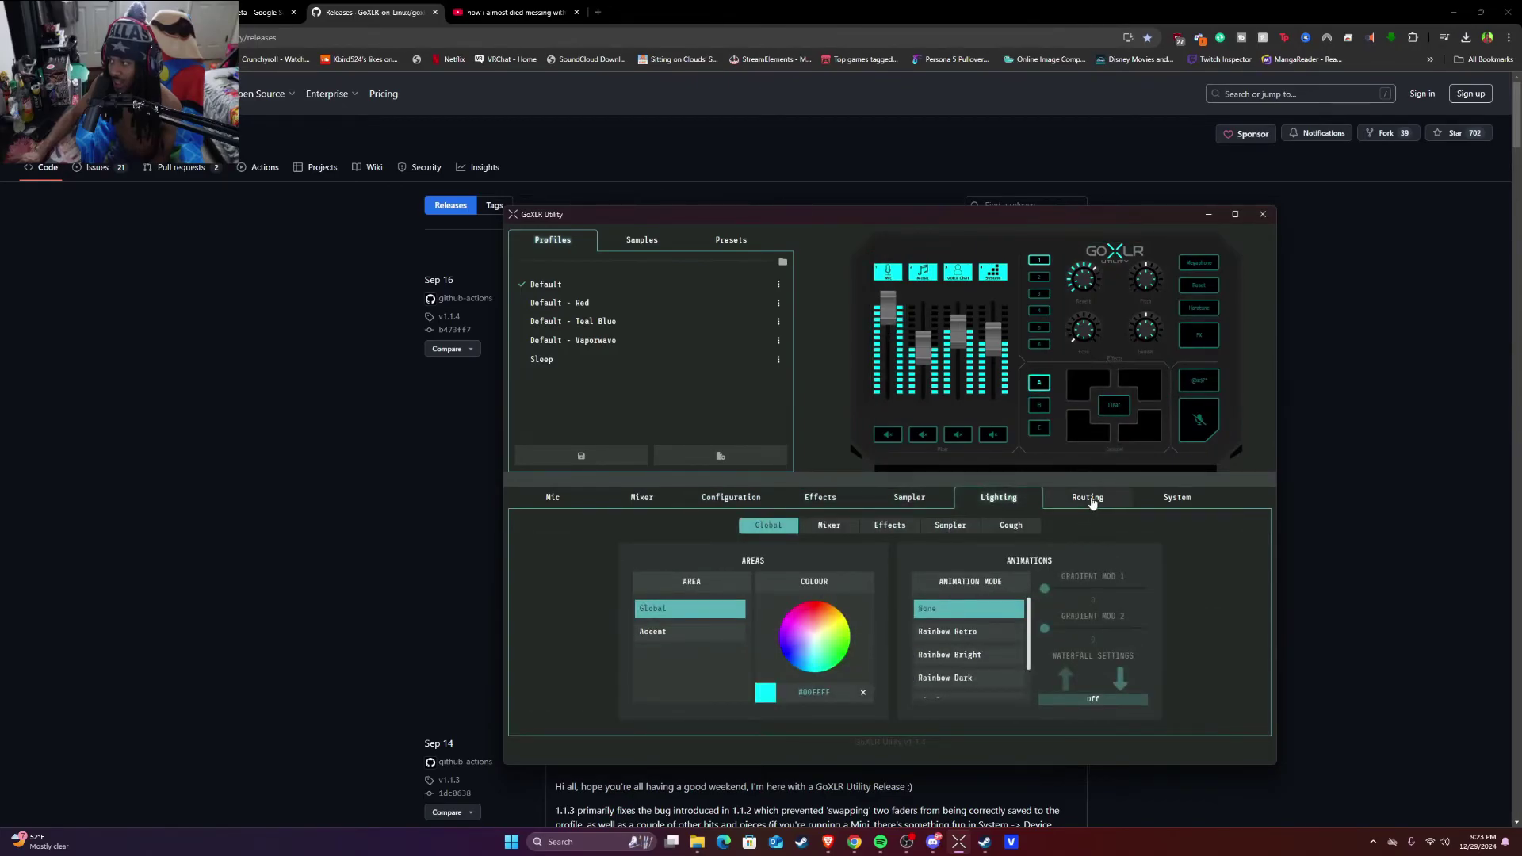
# - Inspect the Routing matrix and System options, return to Mic, and close GoXLR Utility
pyautogui.click(1092, 502)
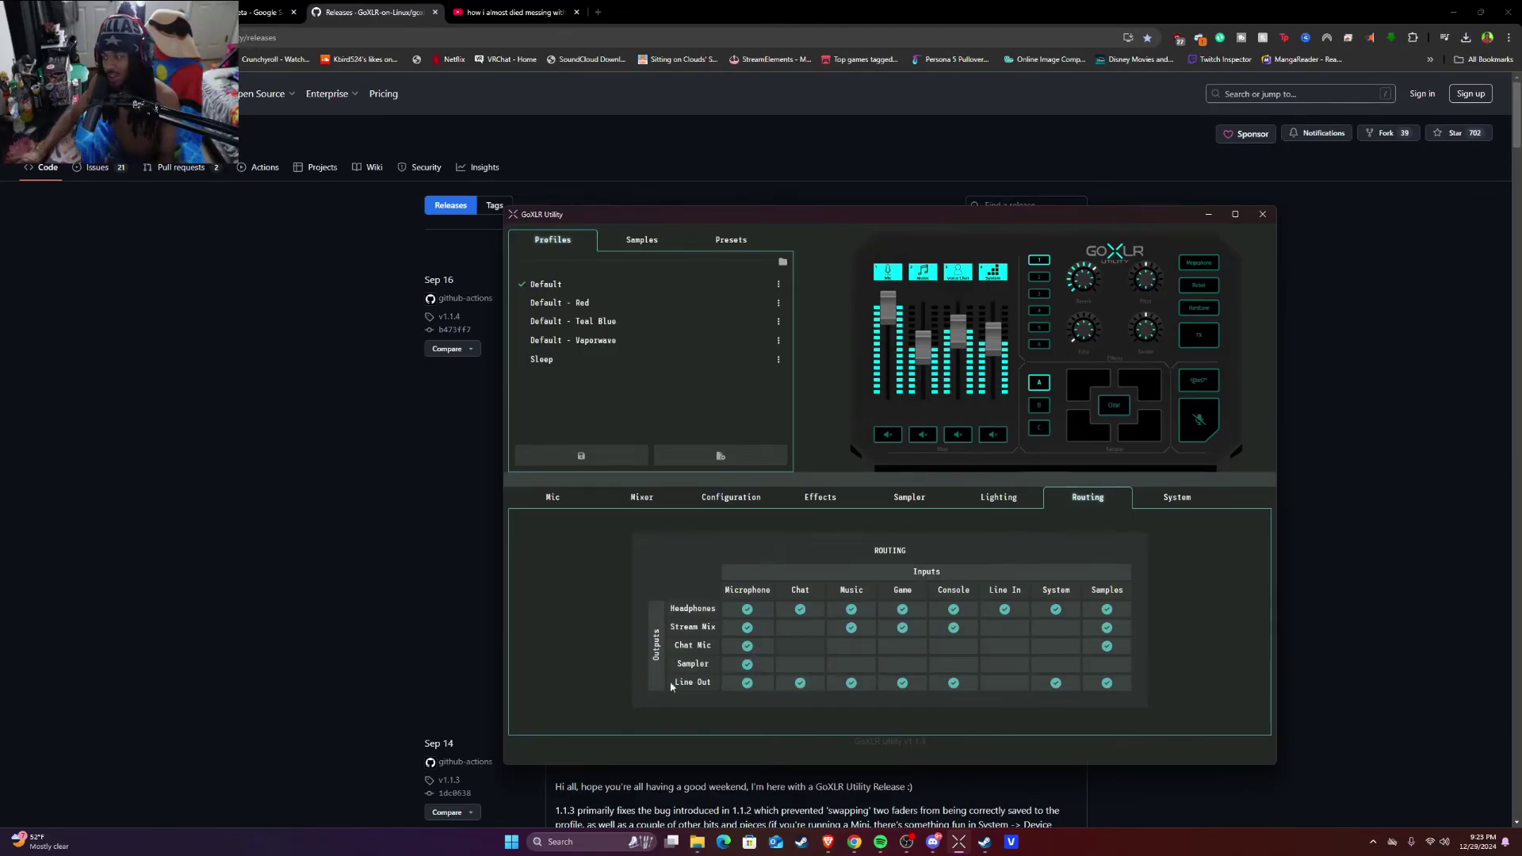
pyautogui.click(1177, 498)
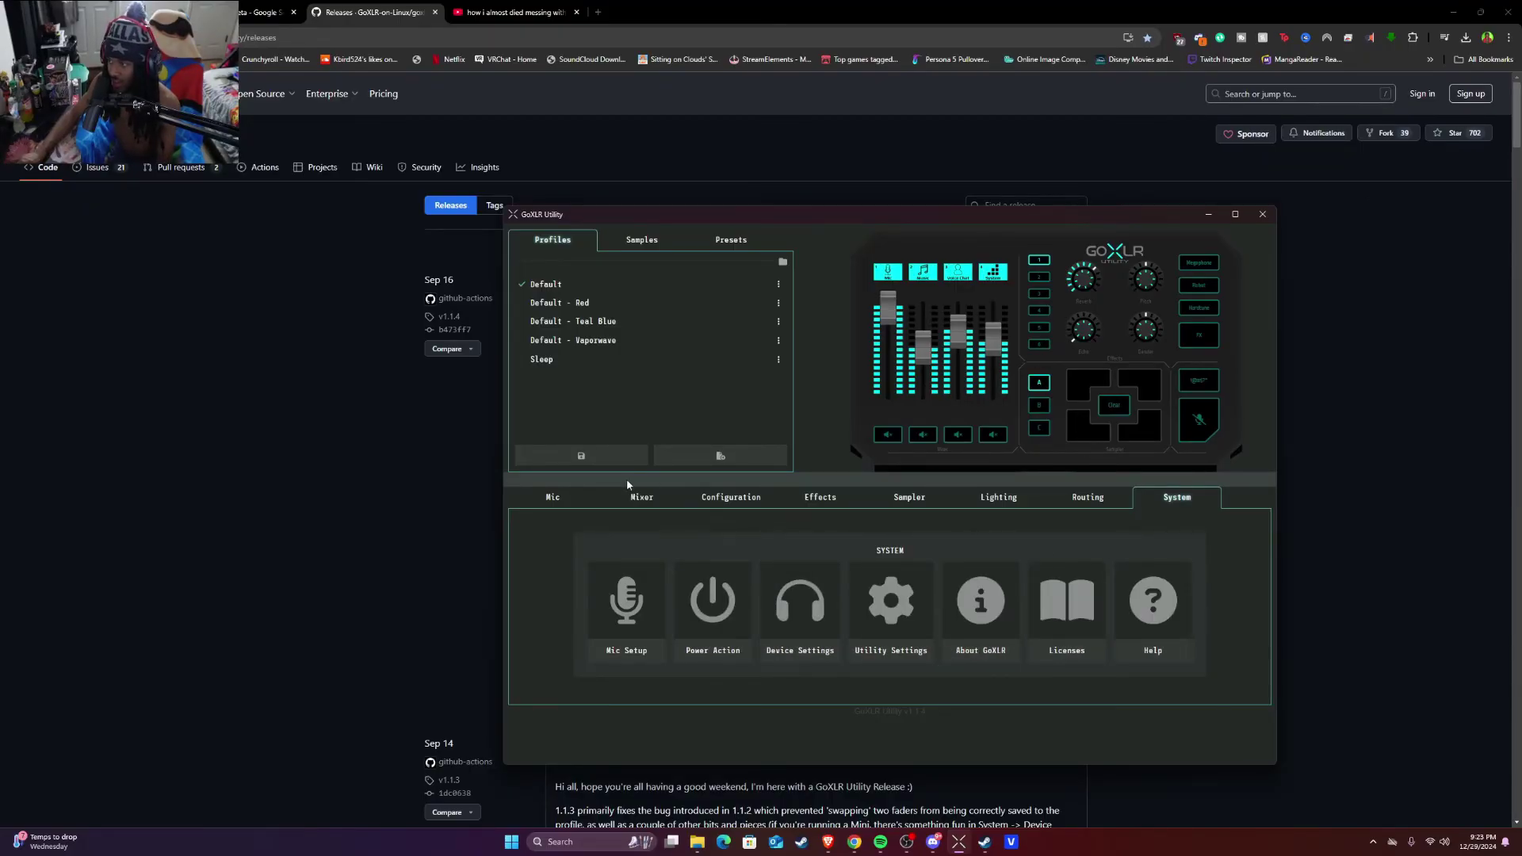
pyautogui.click(553, 497)
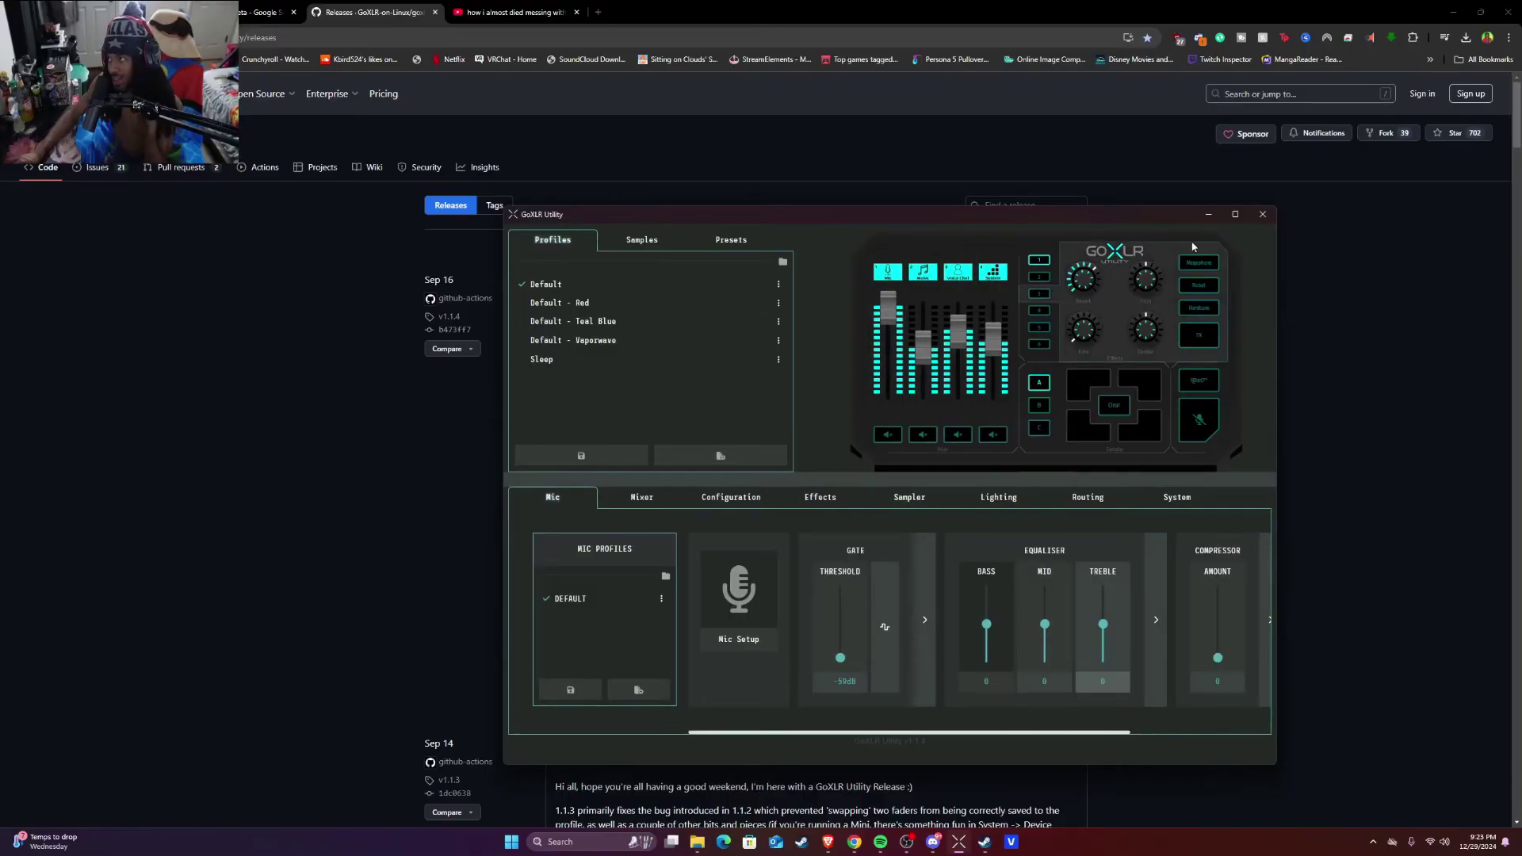
pyautogui.click(1261, 214)
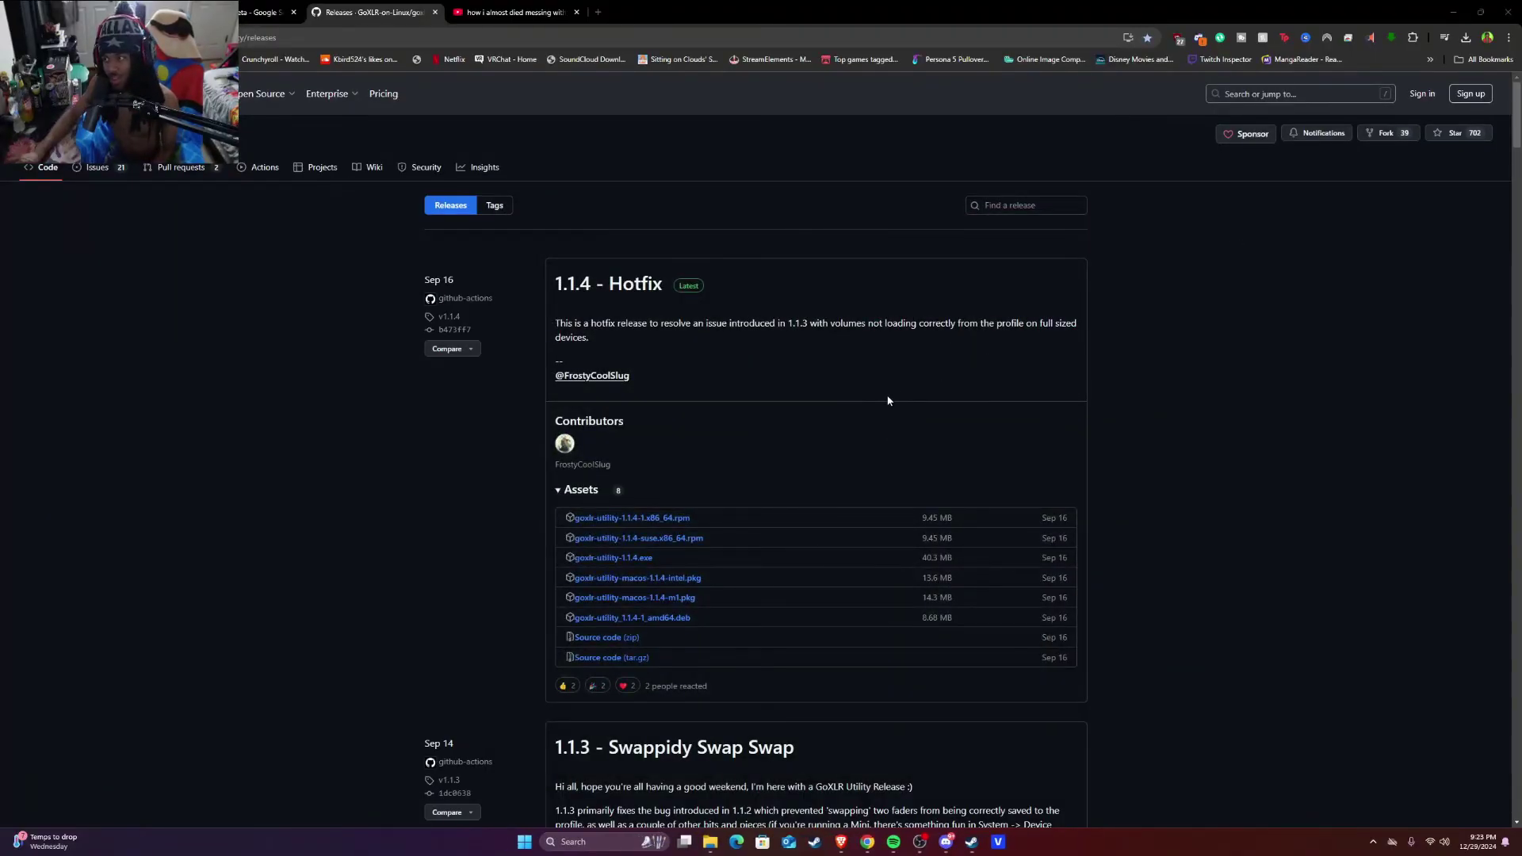